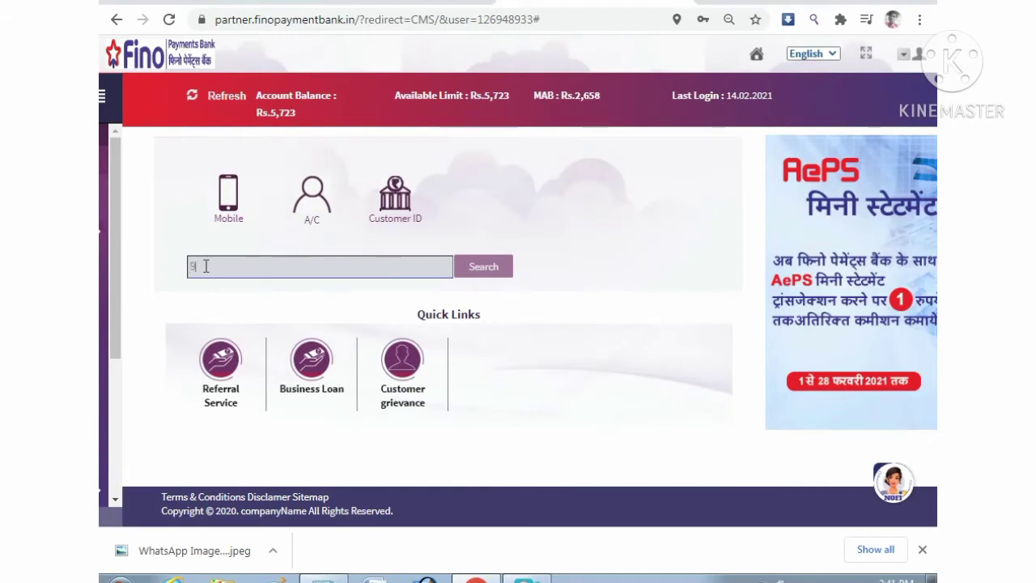
Step: Search for the customer by their mobile number to bring up their profile
{"action": "type", "text": "12"}
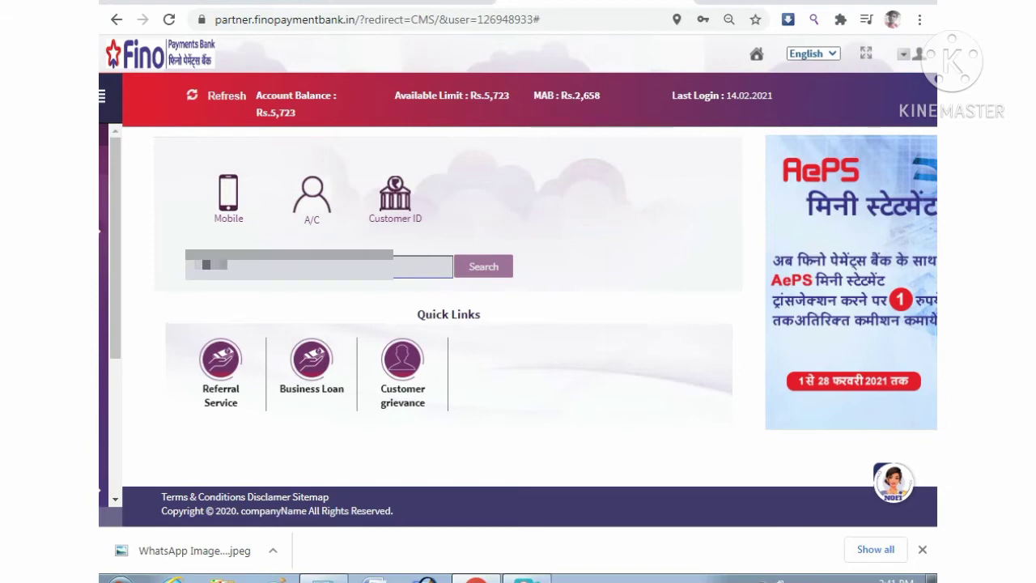
{"action": "type", "text": "34"}
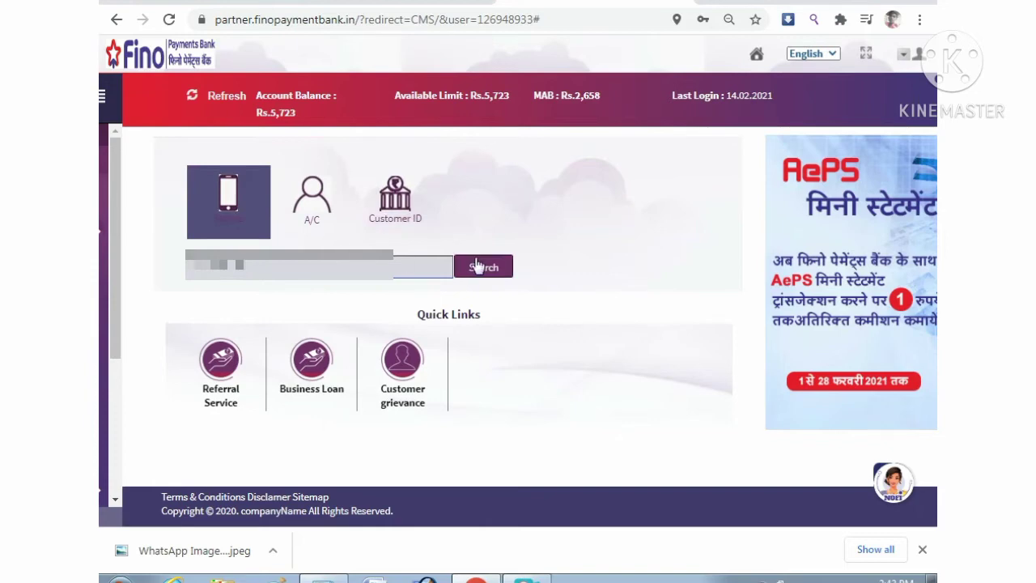
{"action": "left_click", "coordinate": [484, 276]}
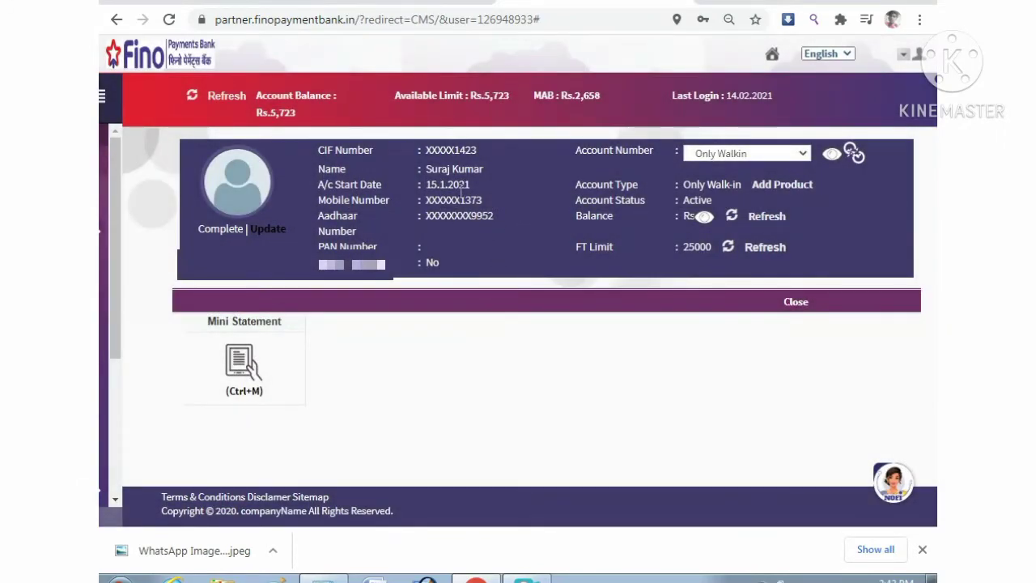
Step: Switch the customer's account to the Shubh Savings Account from the account dropdown
{"action": "left_click", "coordinate": [748, 162]}
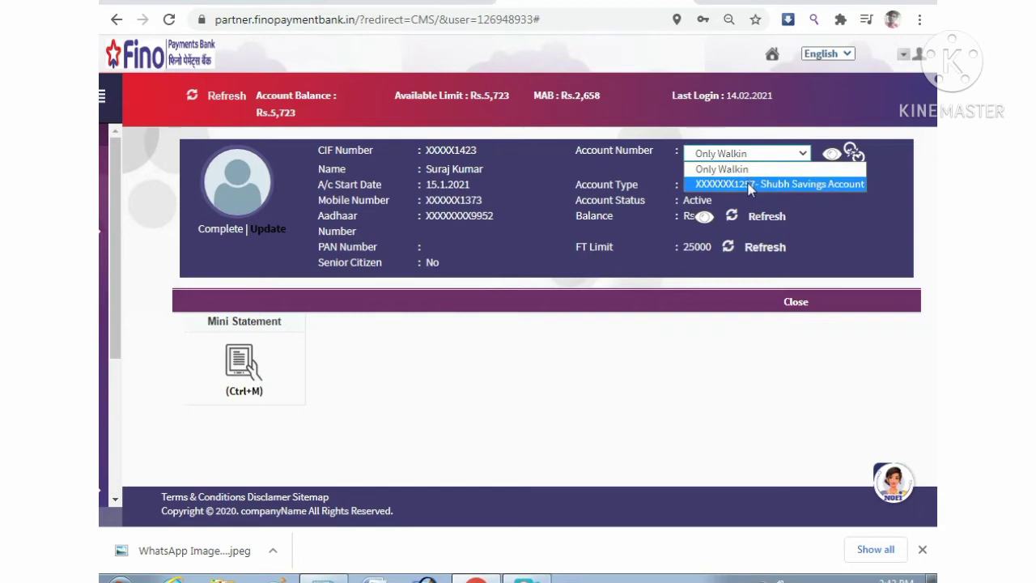
{"action": "left_click", "coordinate": [749, 184]}
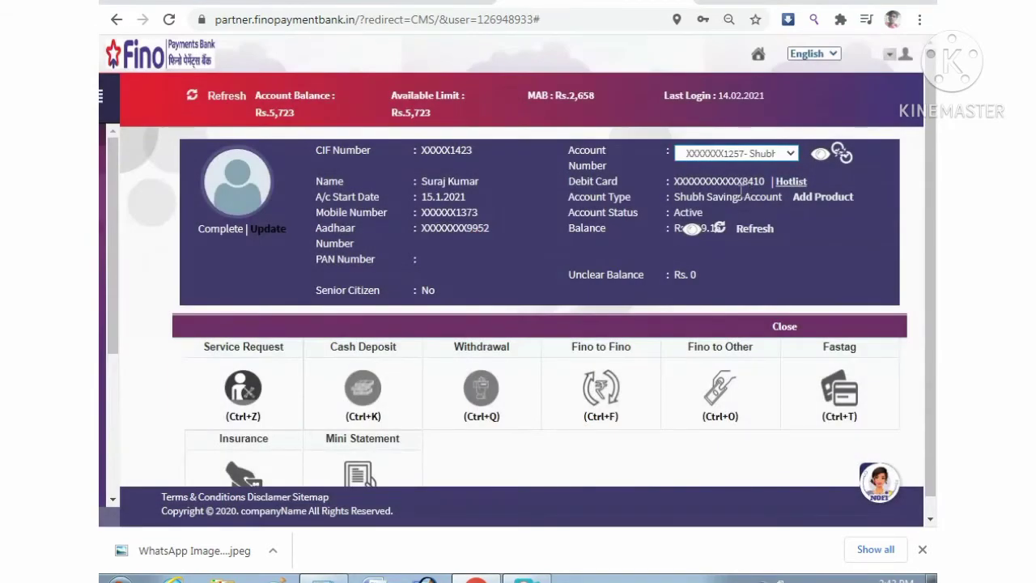
{"action": "scroll", "coordinate": [740, 191], "scroll_direction": "down", "scroll_amount": 1}
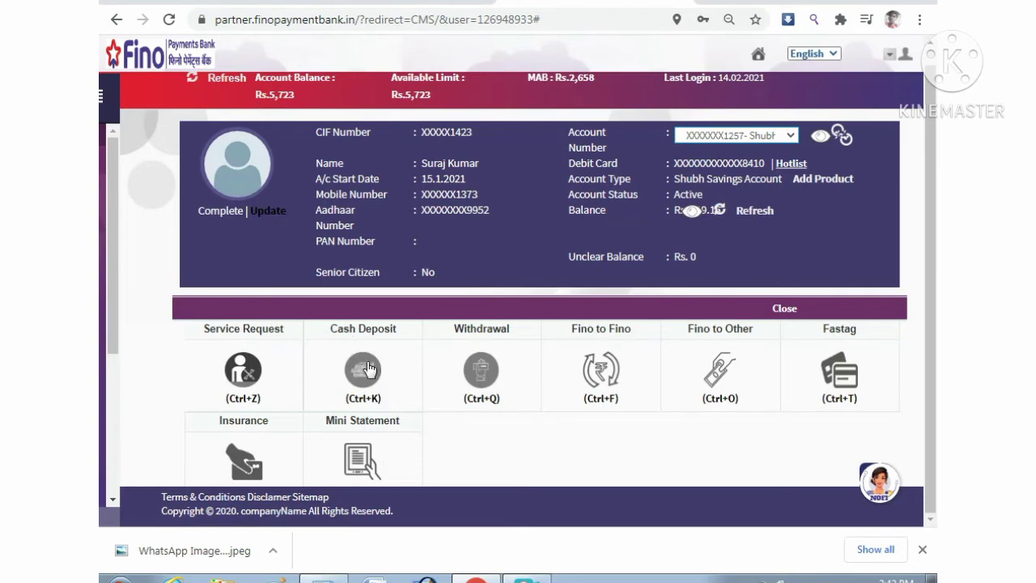
Step: Start a Cash Deposit into the Shubh Savings Account
{"action": "left_click", "coordinate": [367, 369]}
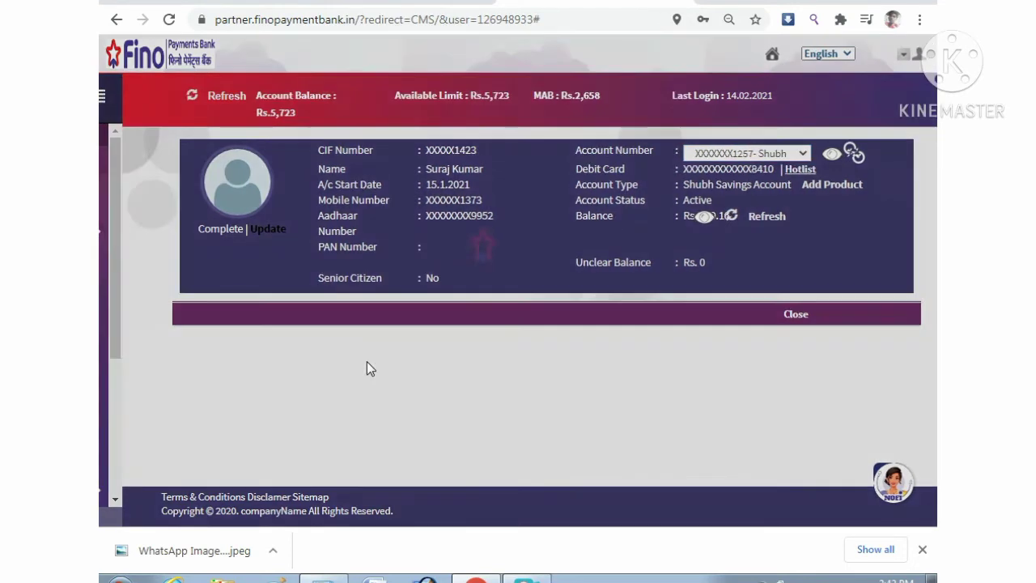
{"action": "scroll", "coordinate": [445, 338], "scroll_direction": "down", "scroll_amount": 1}
{"action": "scroll", "coordinate": [451, 340], "scroll_direction": "down", "scroll_amount": 1}
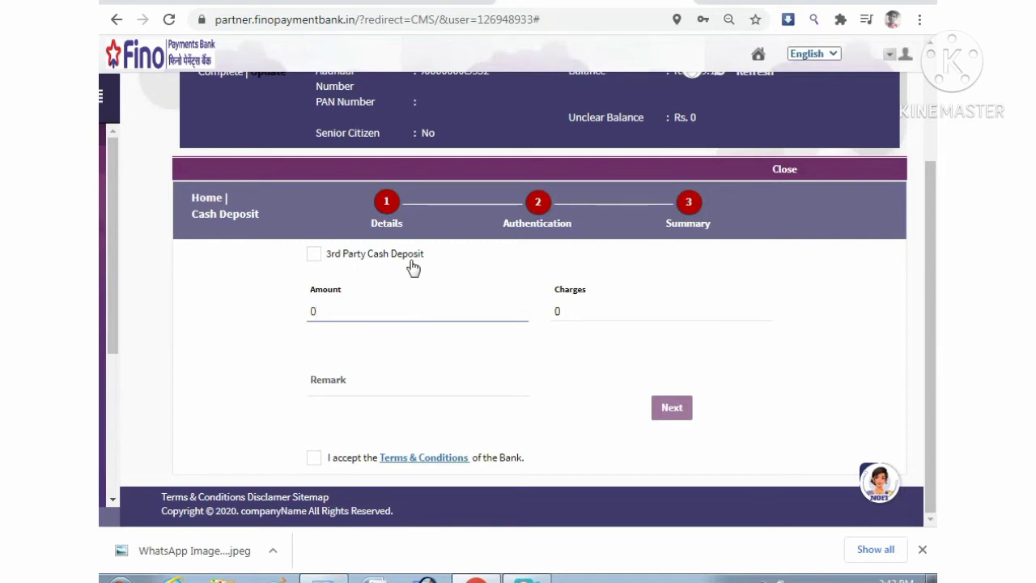
Step: Enable 3rd Party Cash Deposit and enter the depositor's mobile number
{"action": "left_click", "coordinate": [313, 258]}
{"action": "left_click", "coordinate": [350, 312]}
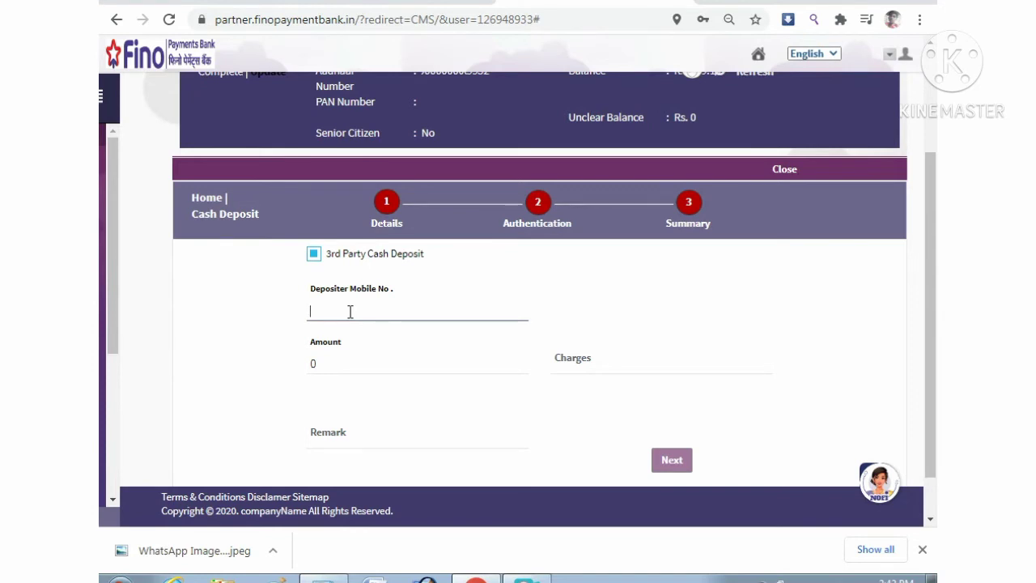
{"action": "type", "text": "97"}
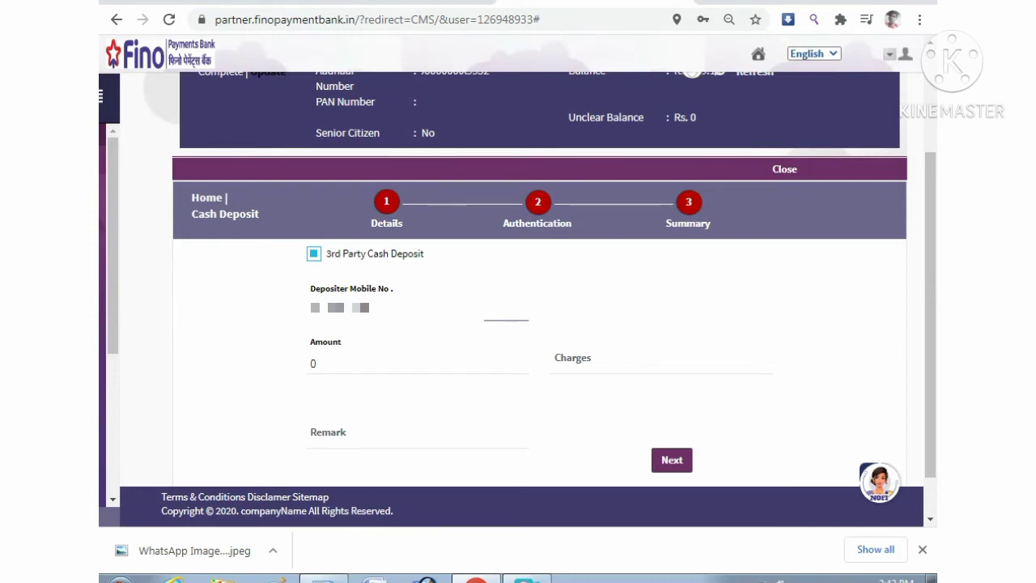
Step: Replace the default 0 deposit amount with 370 and confirm it
{"action": "left_click", "coordinate": [334, 361]}
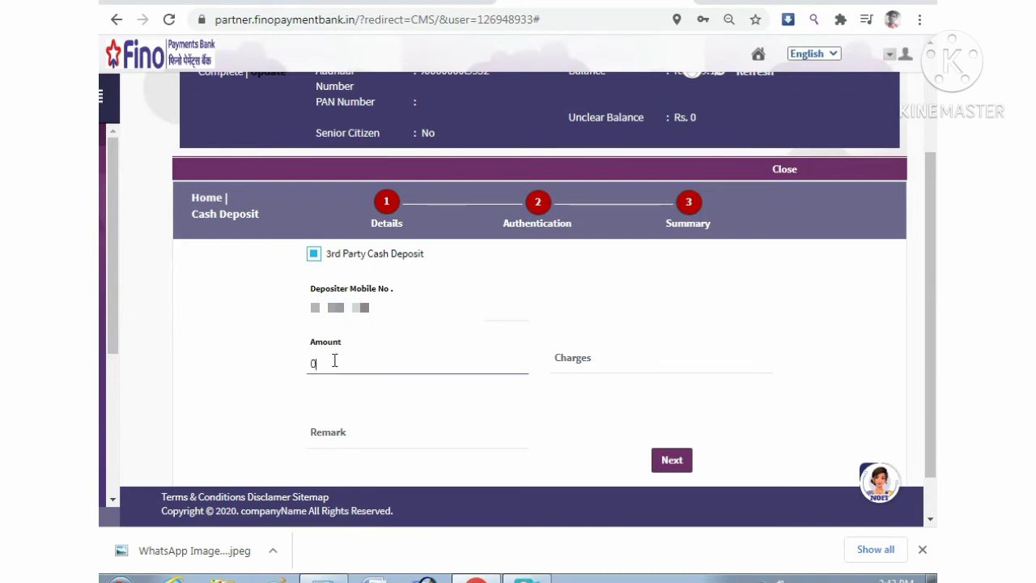
{"action": "key", "text": "BackSpace"}
{"action": "type", "text": "370"}
{"action": "left_click", "coordinate": [595, 403]}
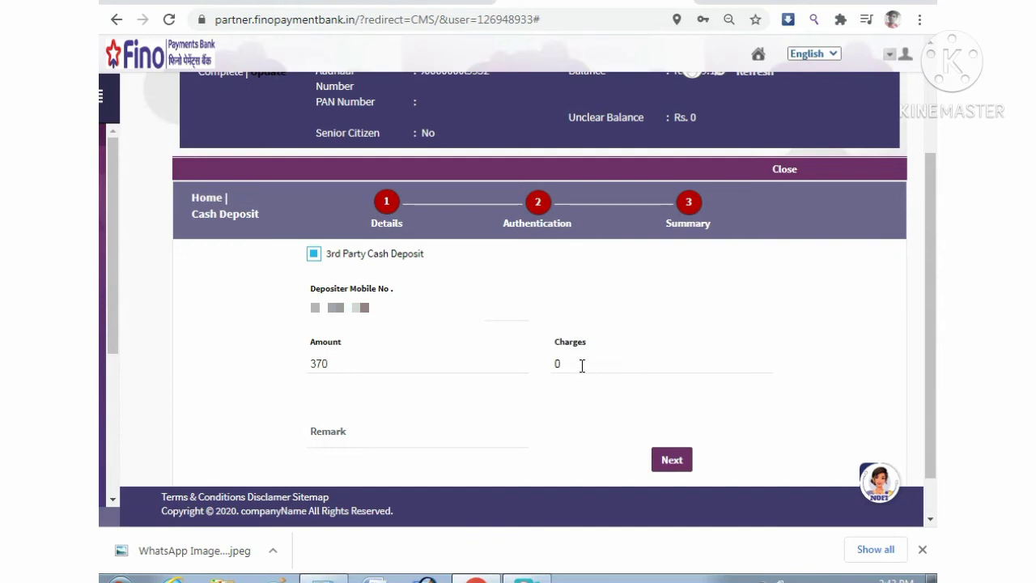
{"action": "scroll", "coordinate": [577, 395], "scroll_direction": "down", "scroll_amount": 1}
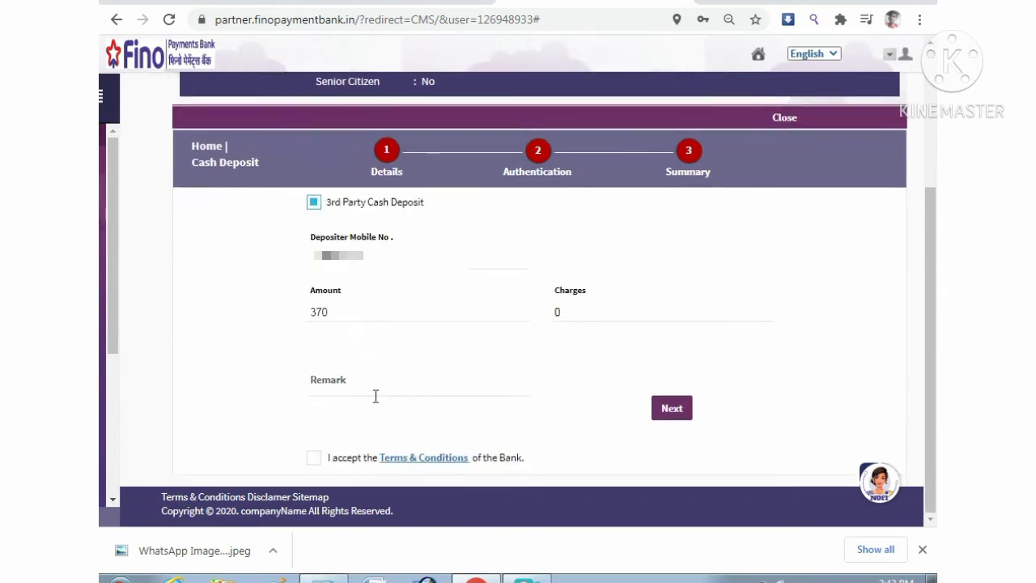
Step: Add a remark naming the depositor, accept the Terms & Conditions, and proceed to authentication
{"action": "left_click", "coordinate": [324, 388]}
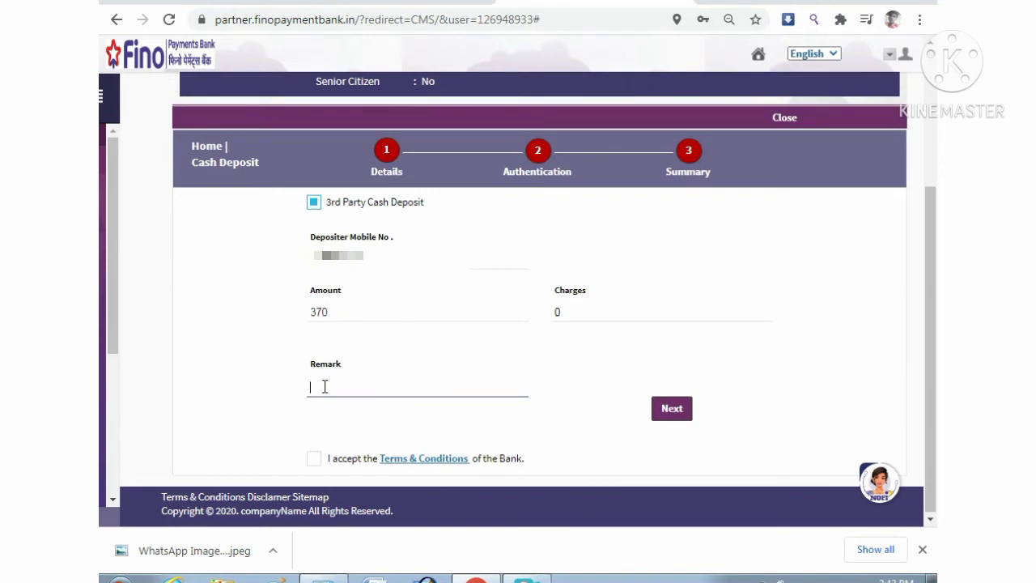
{"action": "left_click", "coordinate": [314, 460]}
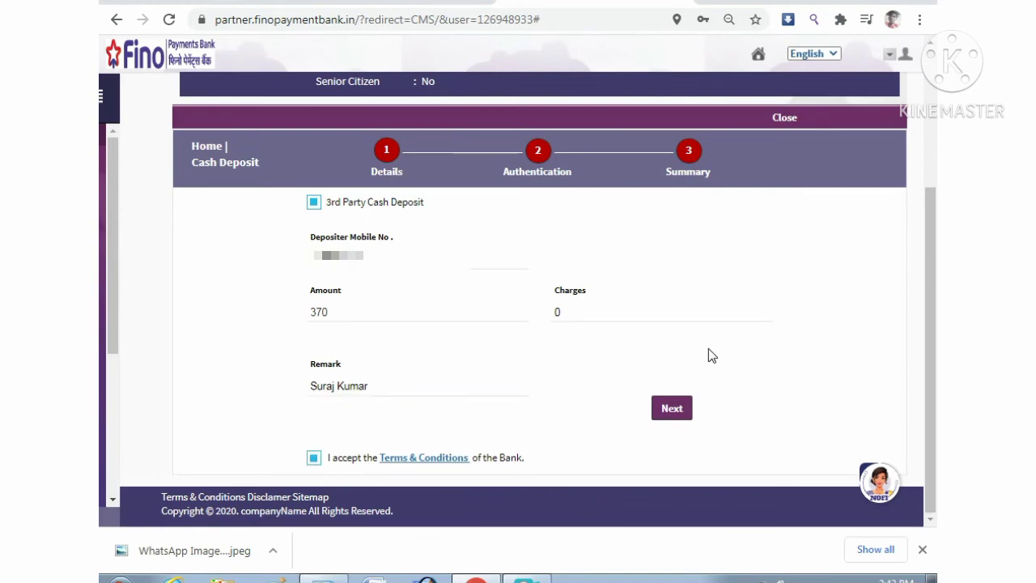
{"action": "left_click", "coordinate": [672, 408]}
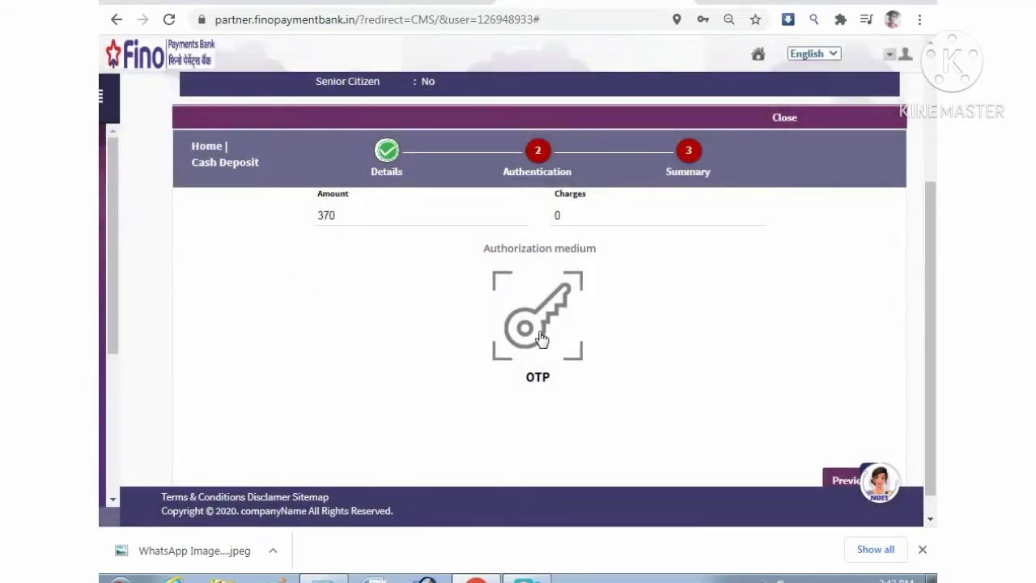
Step: Authorize the 370 deposit with the customer's OTP and submit it
{"action": "left_click", "coordinate": [541, 338]}
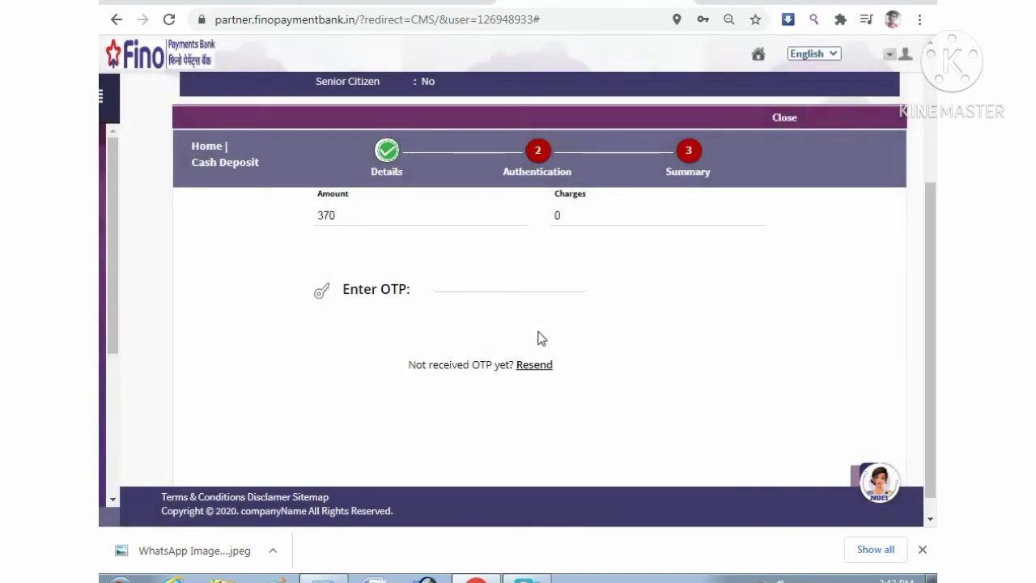
{"action": "left_click", "coordinate": [454, 271]}
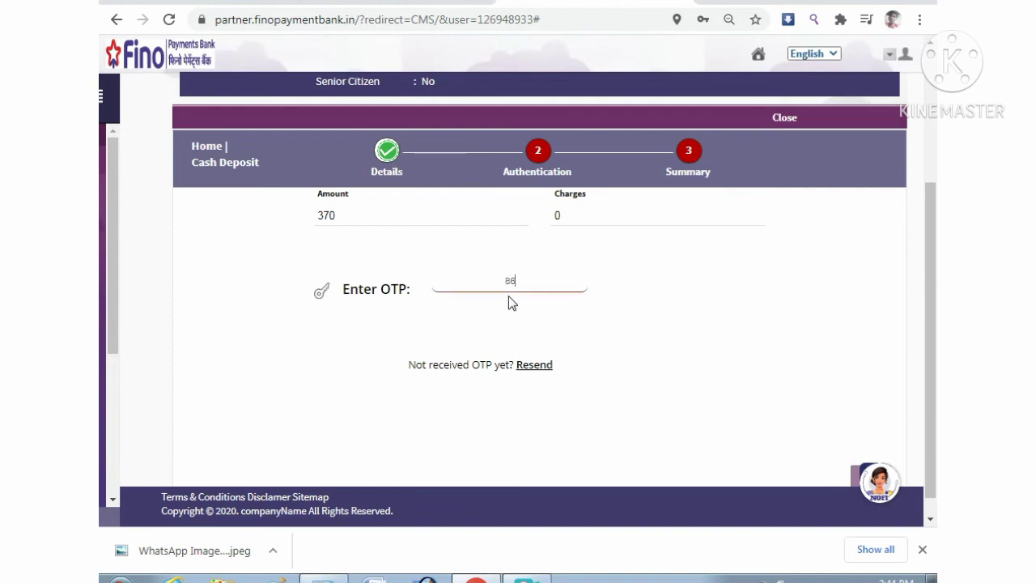
{"action": "scroll", "coordinate": [737, 363], "scroll_direction": "down", "scroll_amount": 1}
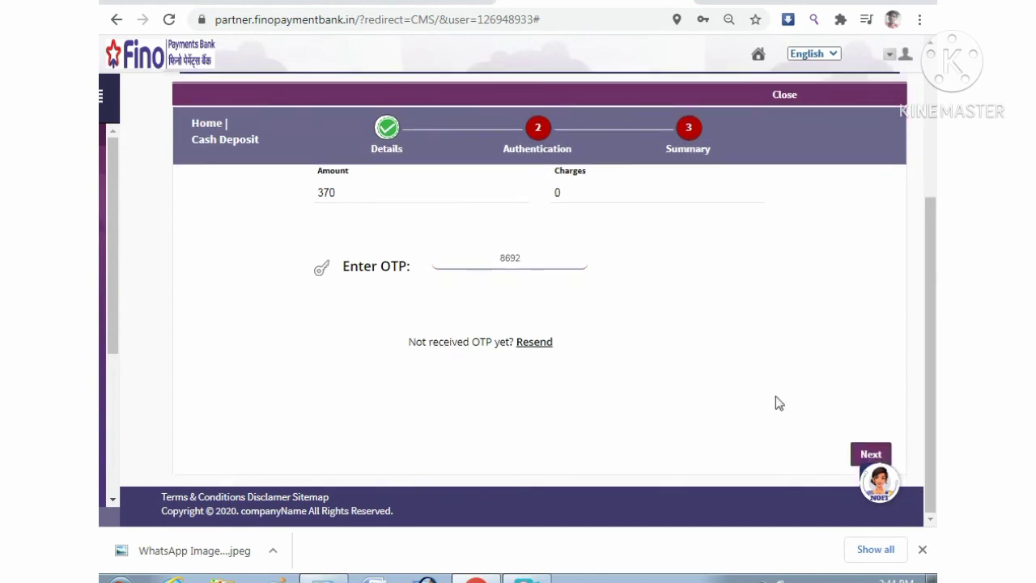
{"action": "left_click", "coordinate": [881, 456]}
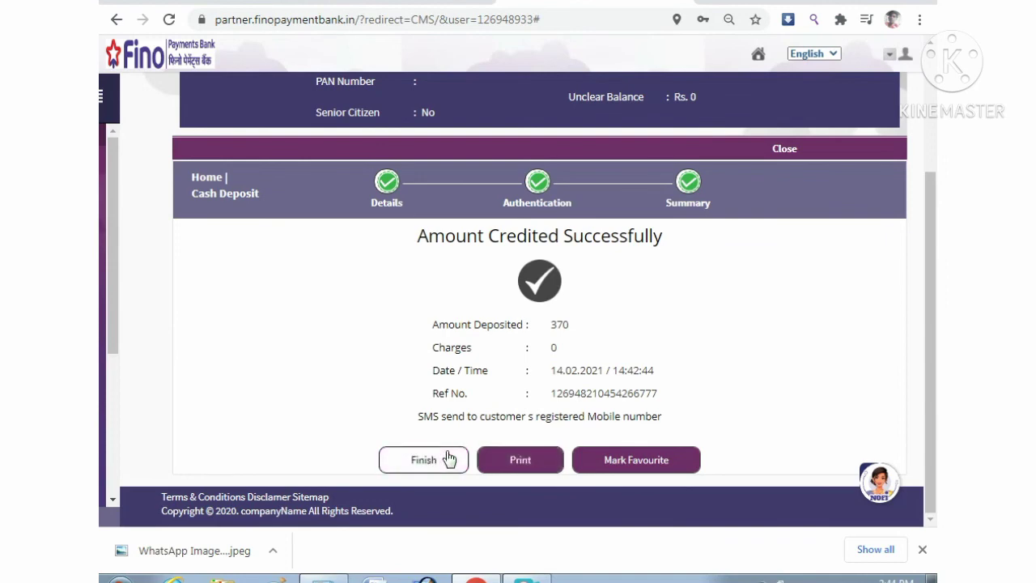
Step: Try printing the receipt, dismiss the 'Print Template not found' warning, and finish the deposit
{"action": "left_click", "coordinate": [507, 462]}
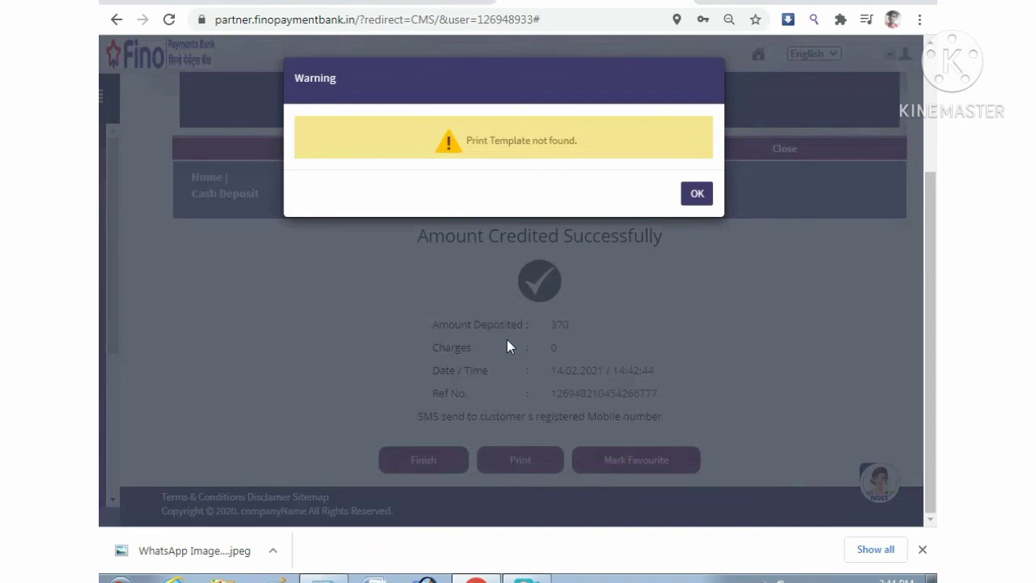
{"action": "left_click", "coordinate": [705, 197]}
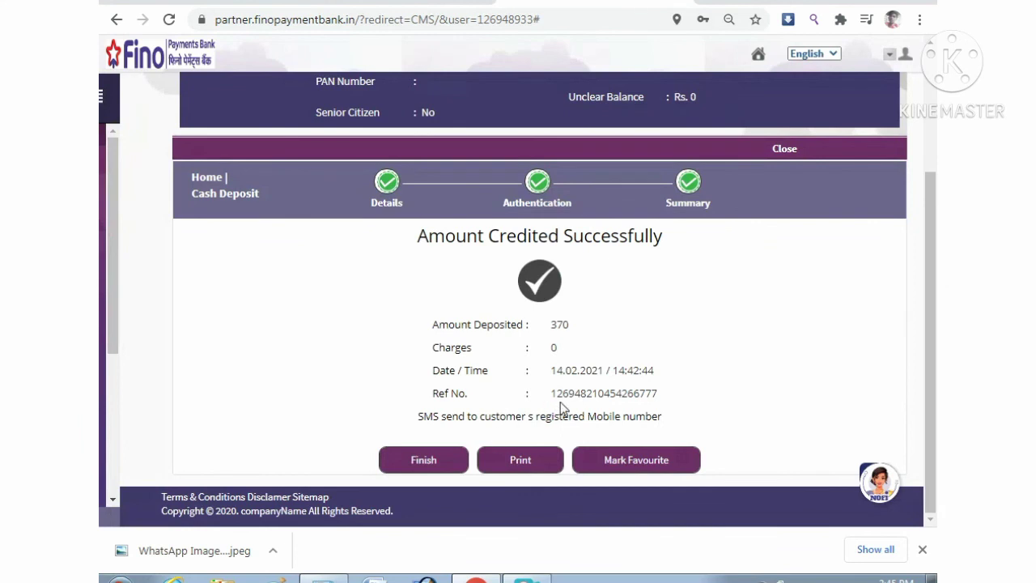
{"action": "left_click", "coordinate": [423, 460]}
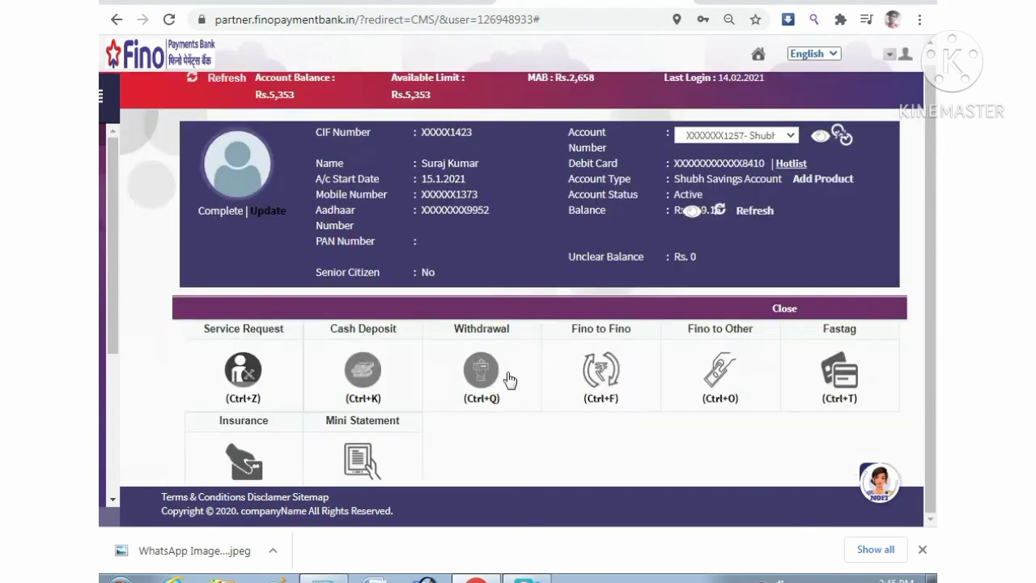